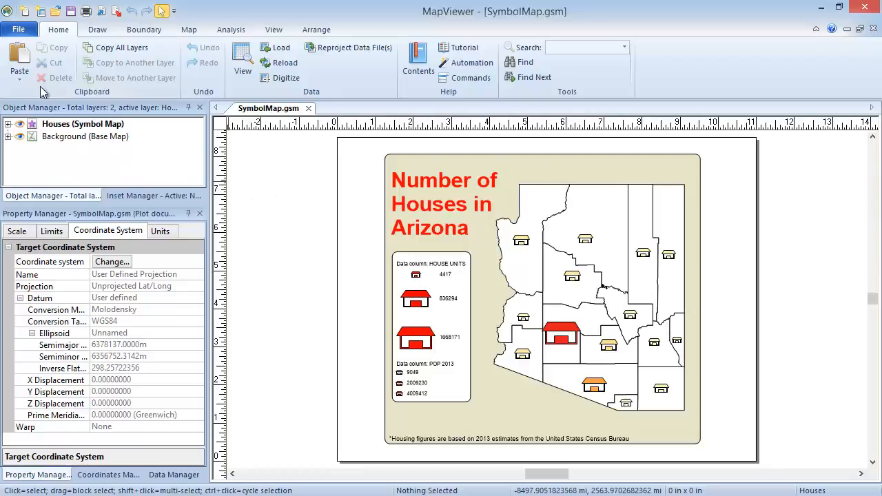
Open the data file KY2010.dat from the Samples folder, filtering the file types to DAT Data (*.dat).
left_click(18, 31)
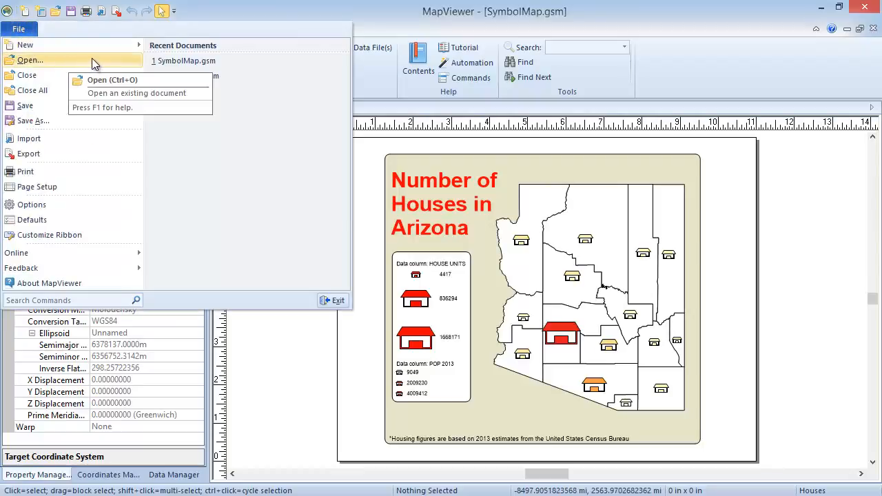
left_click(30, 60)
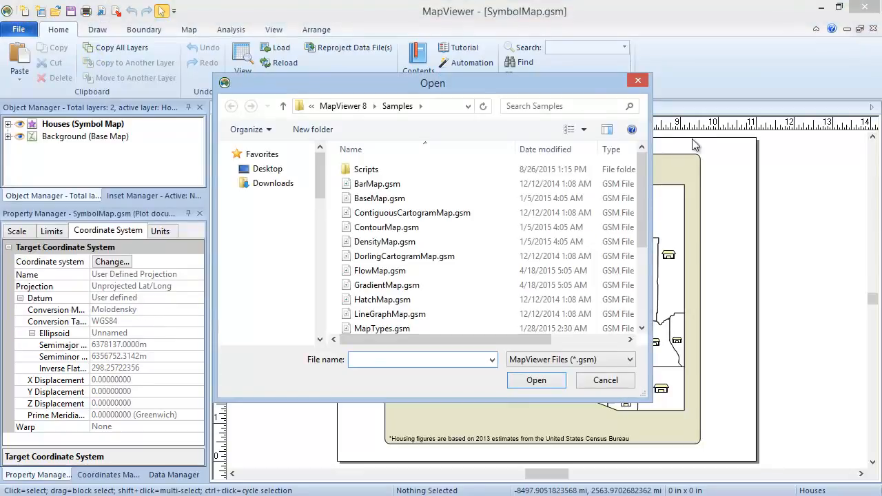
left_click(628, 370)
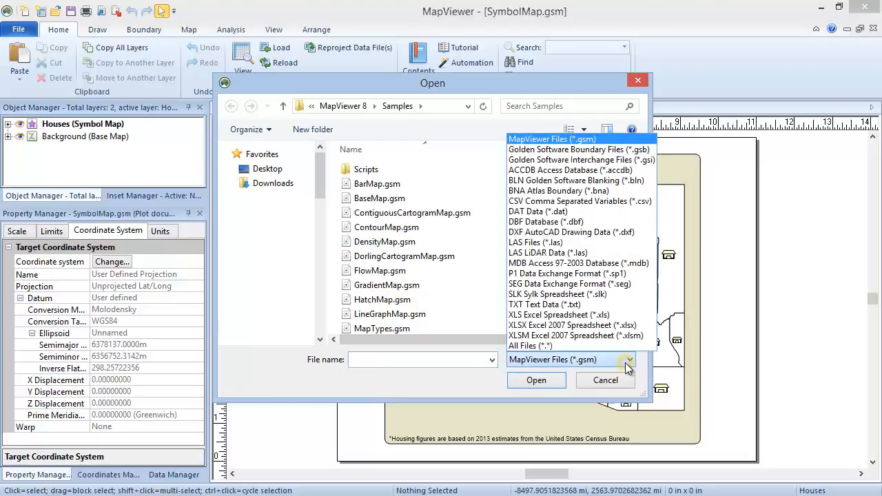
left_click(584, 212)
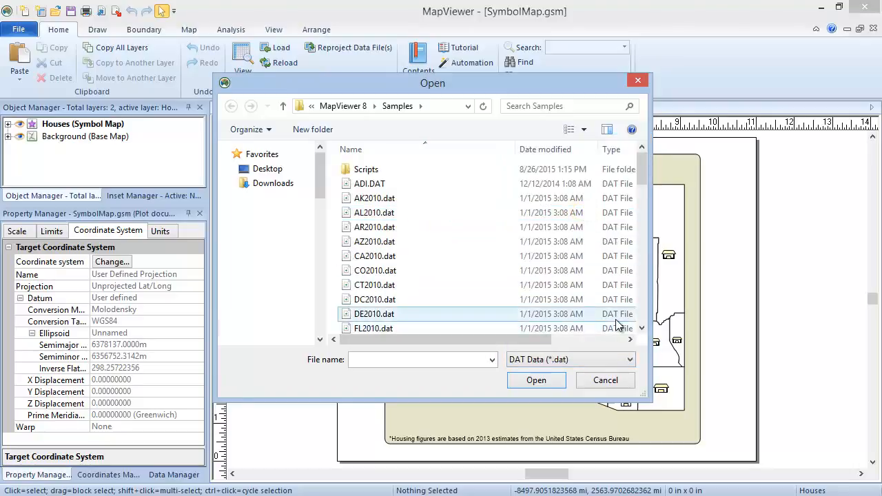
left_click_drag(644, 168, 641, 216)
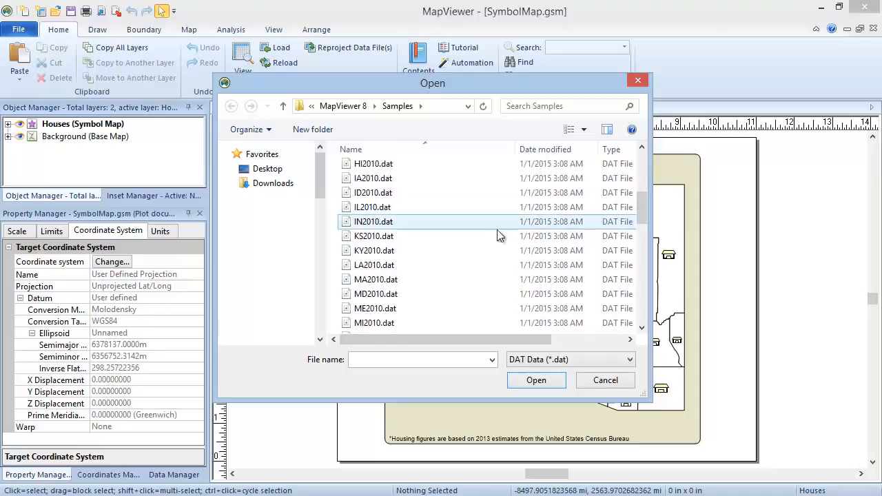
left_click(451, 252)
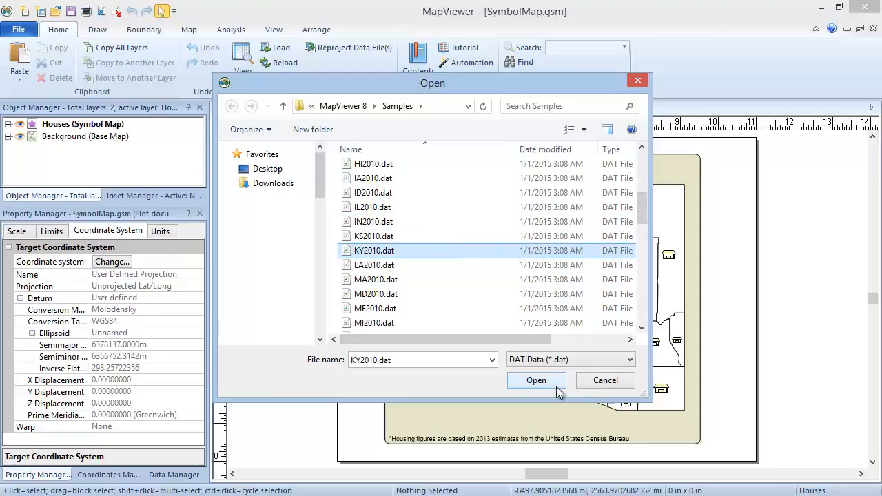
left_click(536, 380)
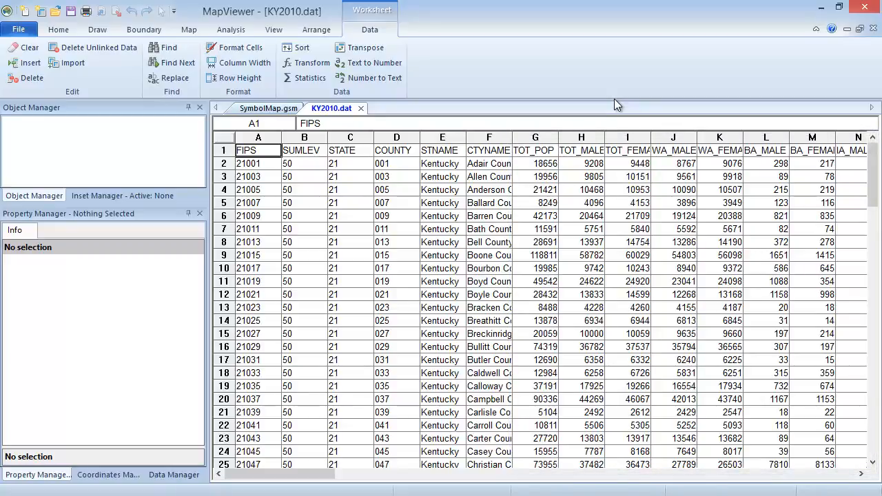
Create a new blank plot document.
left_click(19, 29)
mouse_move(25, 45)
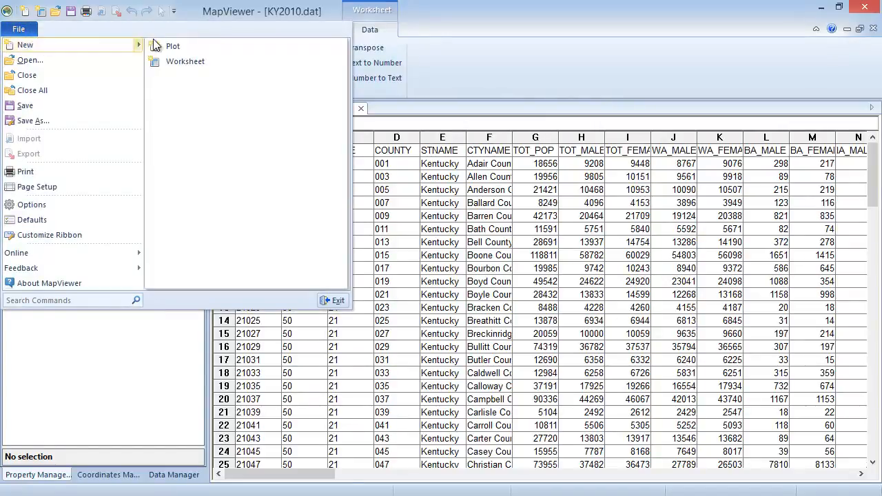
left_click(194, 47)
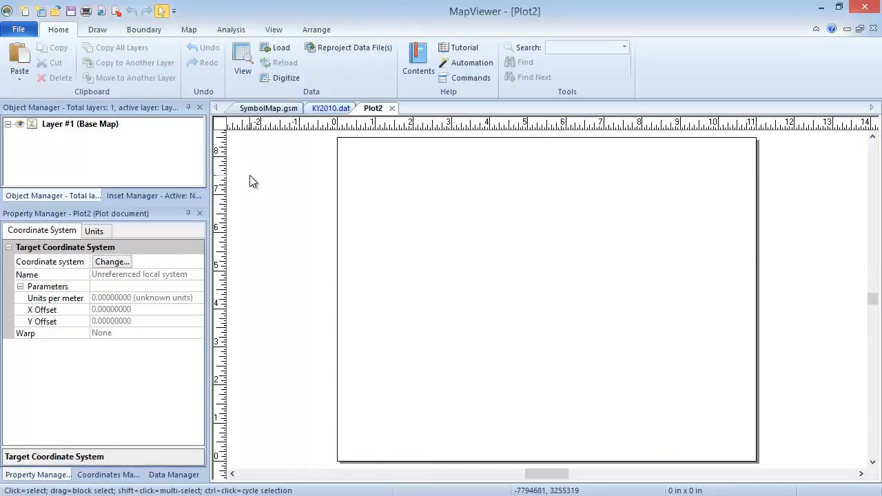
Start a symbol map and import the boundary file KY2010.GSB from the Samples folder with the default import options.
left_click(188, 34)
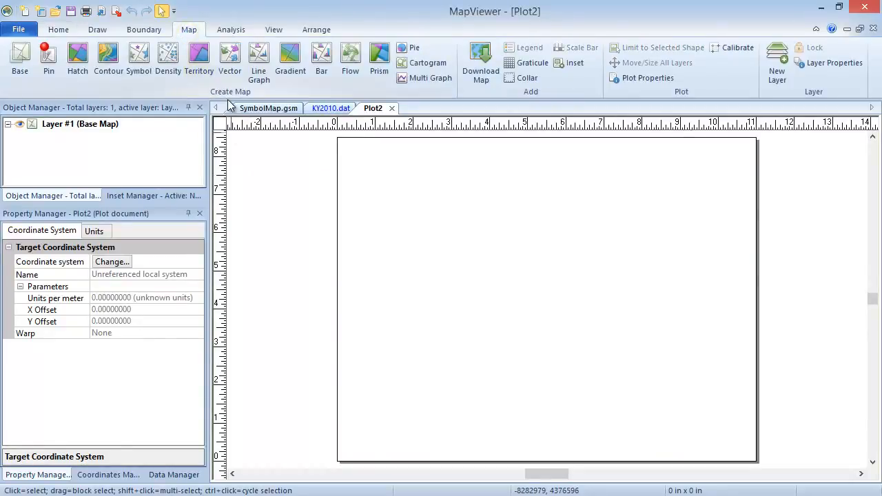
left_click(135, 67)
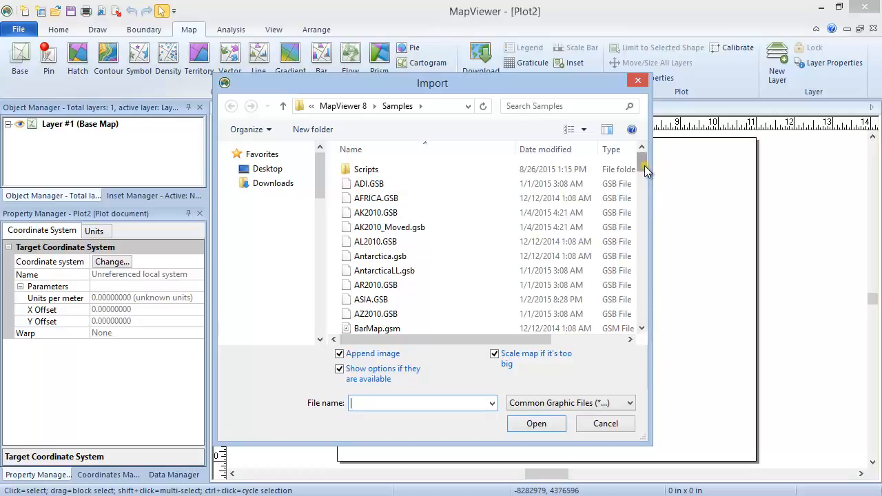
left_click_drag(644, 166, 643, 216)
left_click(482, 288)
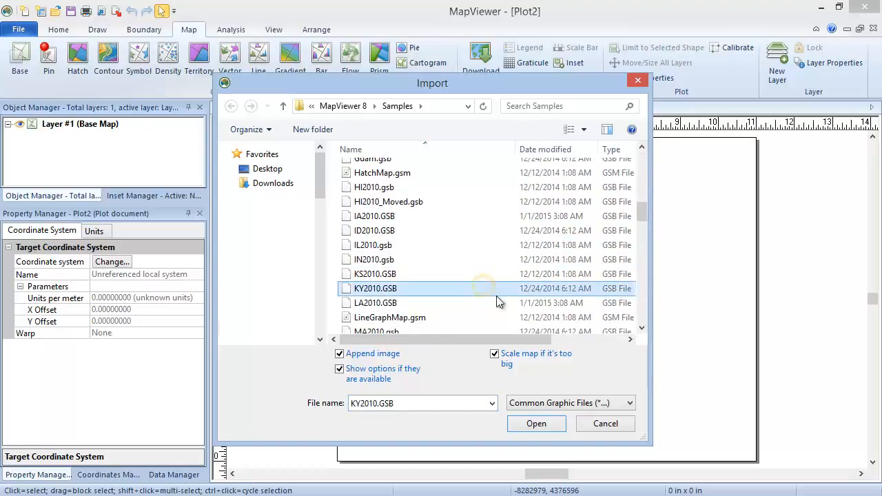
left_click(558, 430)
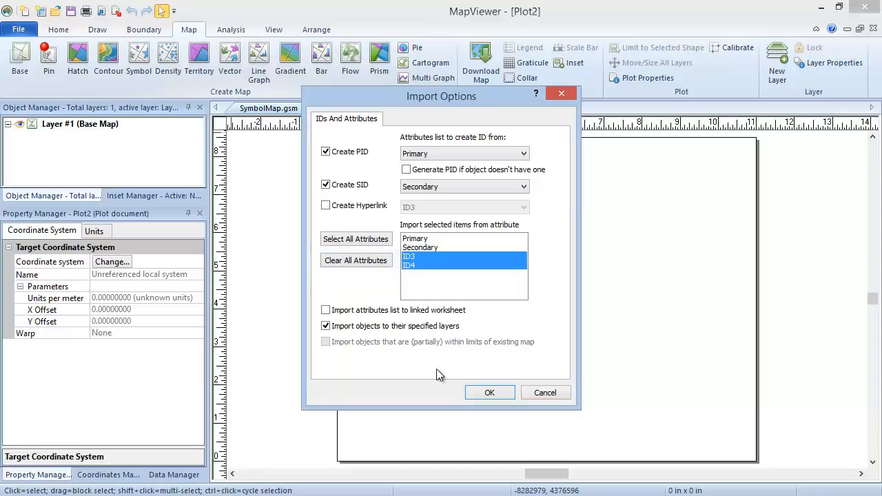
left_click(508, 393)
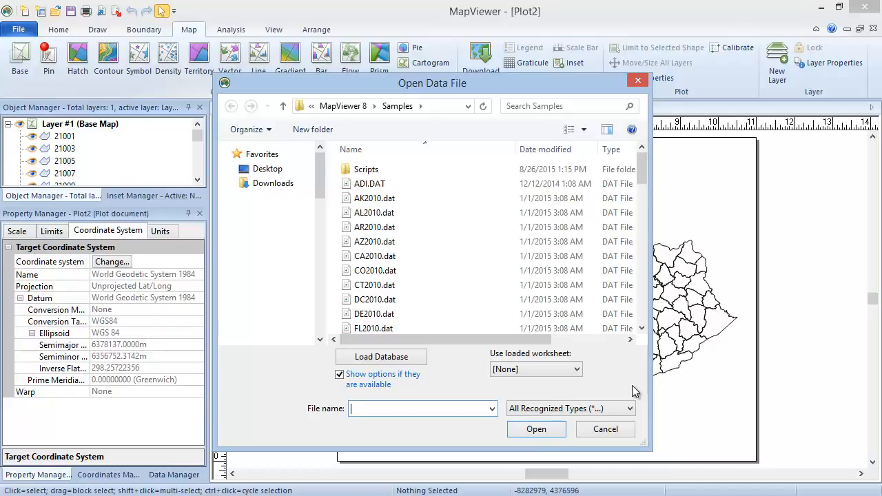
Use the already loaded worksheet KY2010.dat as the symbol map's data source and finish creating the map.
left_click(576, 369)
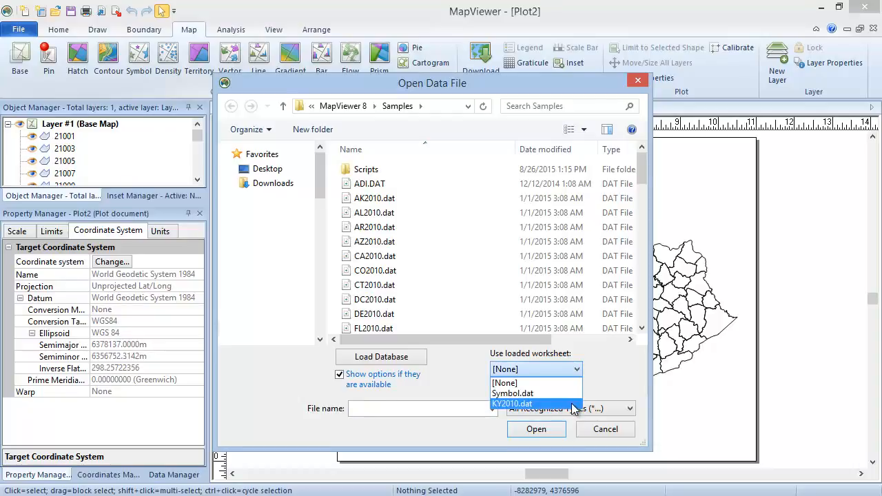
left_click(573, 403)
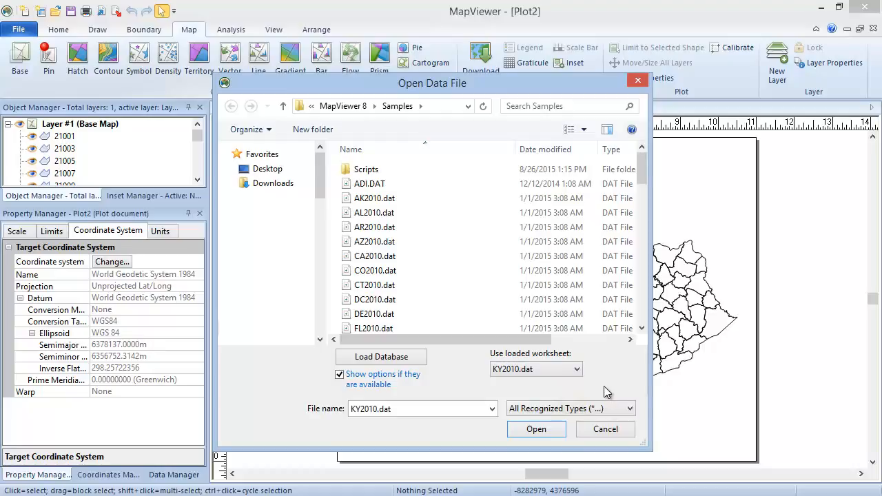
left_click(564, 430)
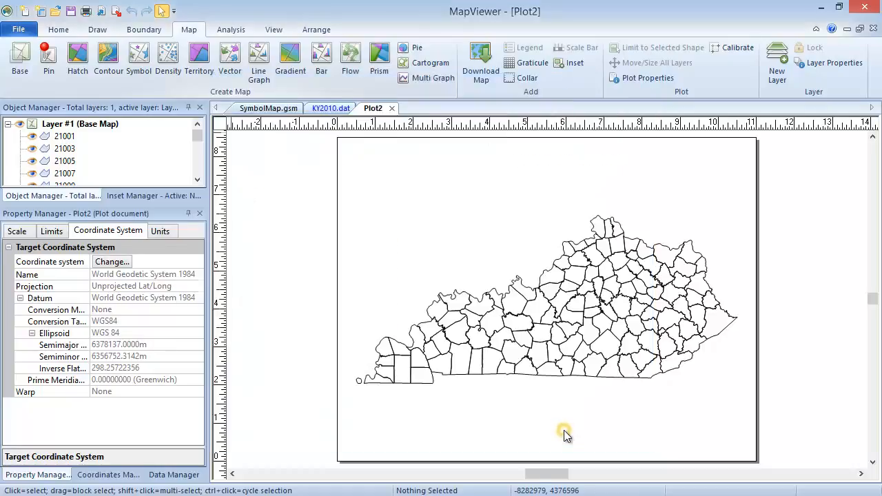
left_click(357, 258)
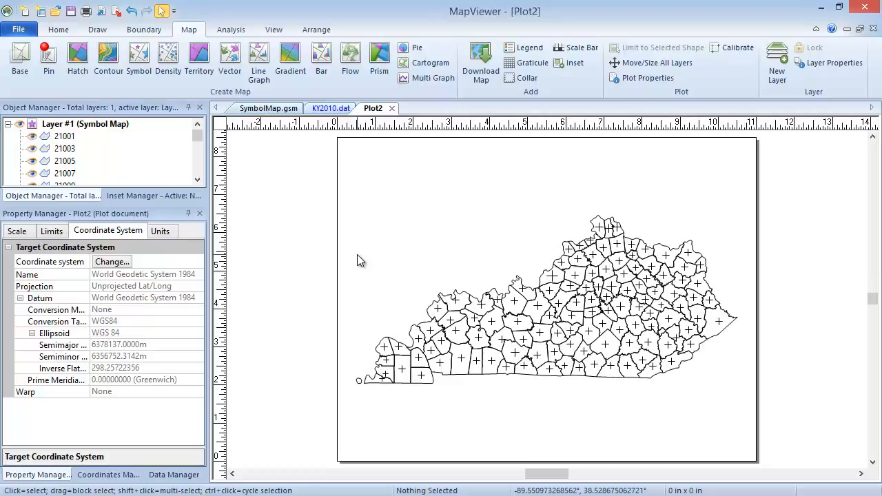
Enable user-defined data limits for the Layer #1 symbol map and set the minimum limit to 50000.
left_click(59, 128)
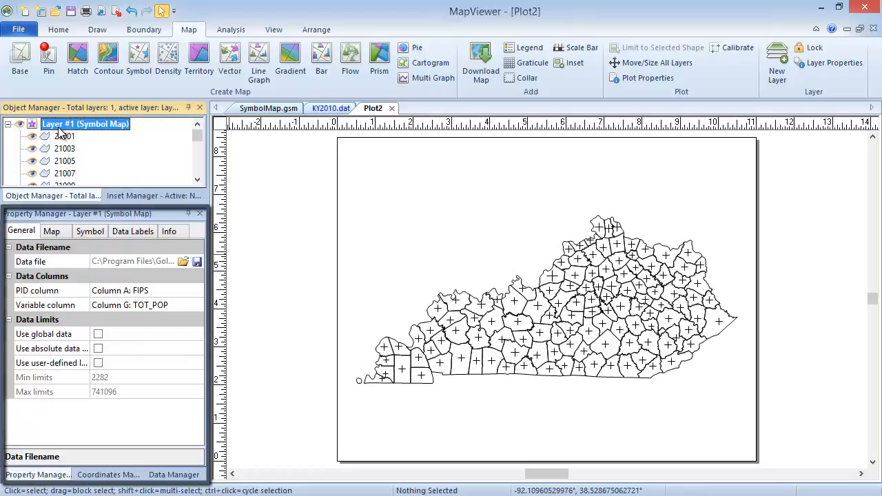
left_click(33, 248)
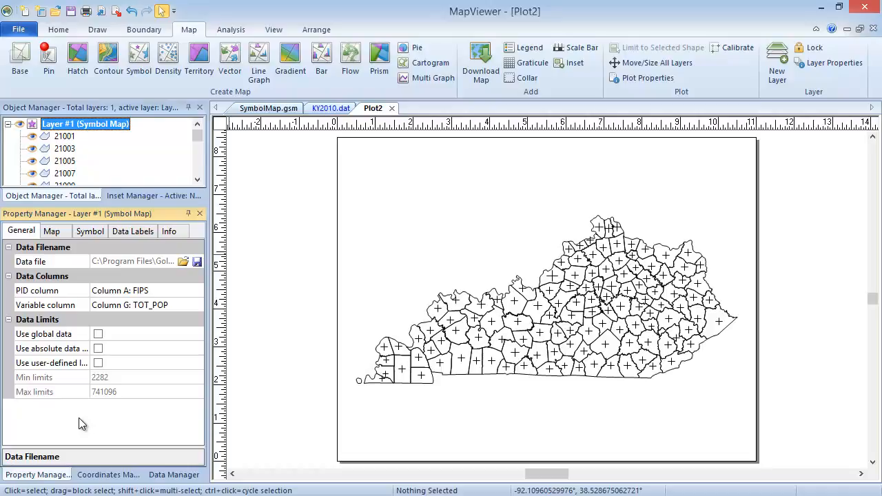
left_click(98, 363)
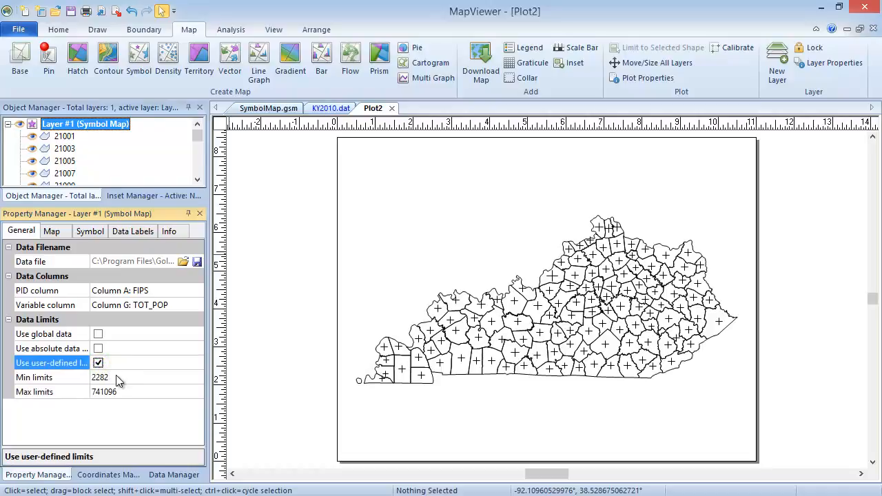
left_click(119, 377)
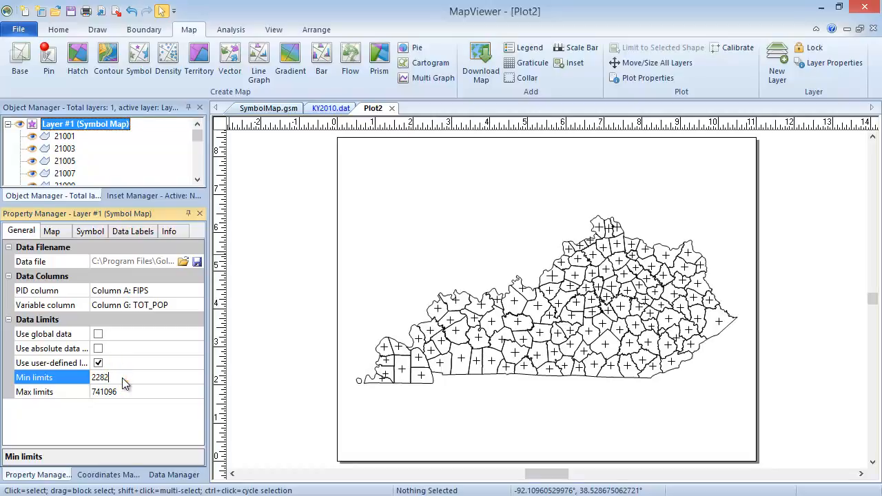
key("BackSpace")
key("BackSpace")
key("BackSpace")
key("BackSpace")
type("5")
left_click(113, 412)
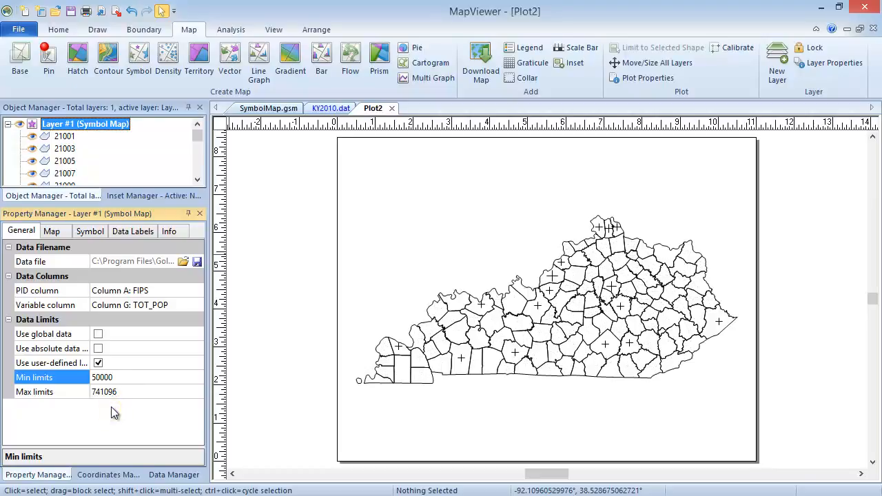
Select all county boundaries in Layer #1 and set their line color to 20% Black.
right_click(98, 124)
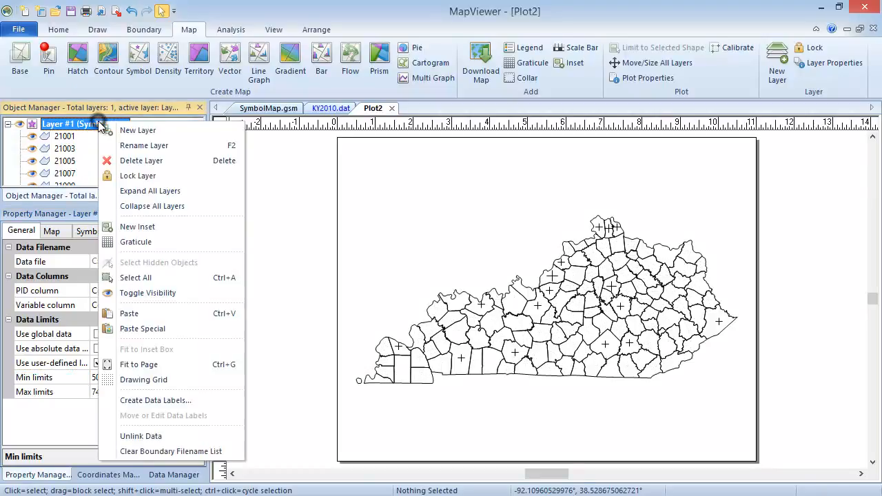
left_click(173, 277)
left_click(55, 231)
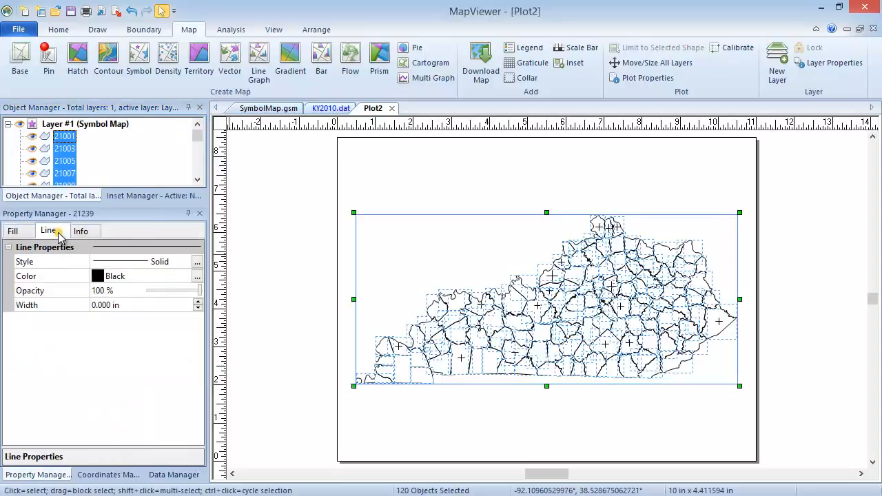
left_click(114, 277)
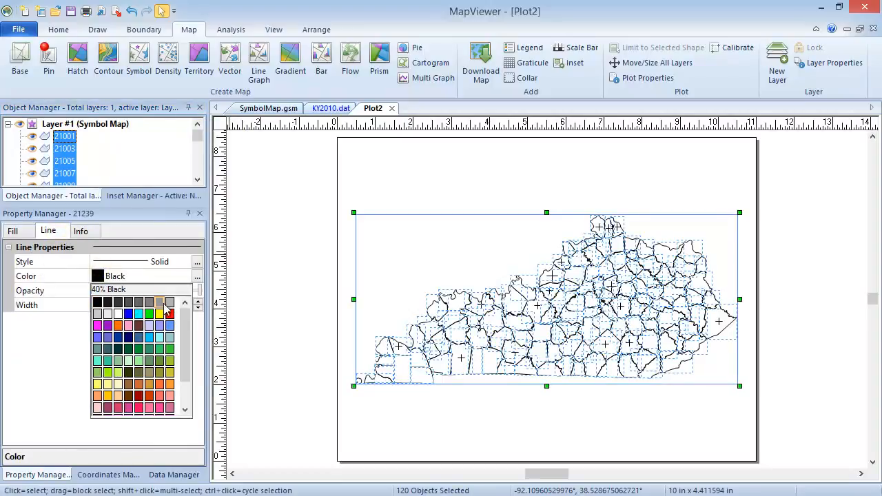
left_click(97, 315)
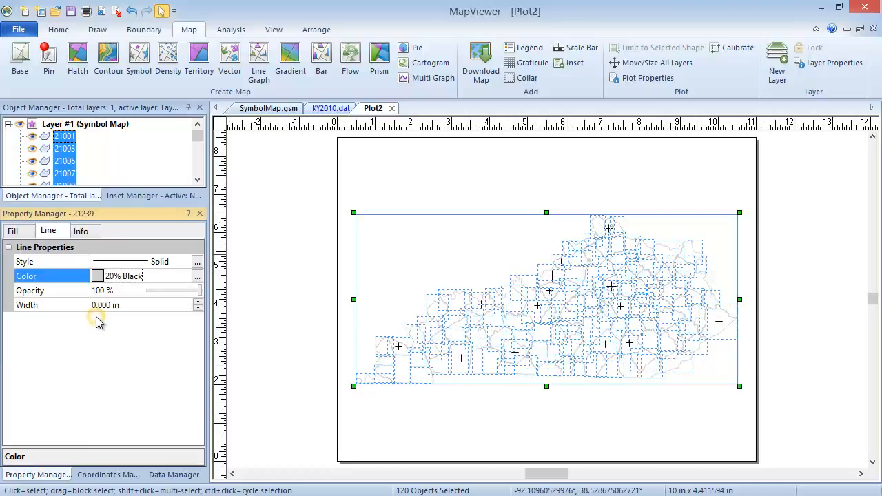
Change the Layer #1 symbol map's marker to the thick filled plus, Symbol 2, from GSI Default Symbols.
left_click(69, 124)
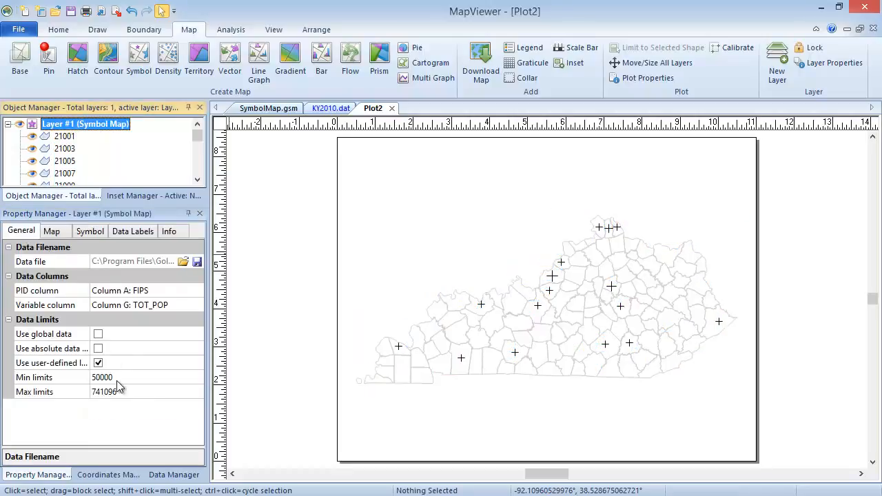
left_click(90, 231)
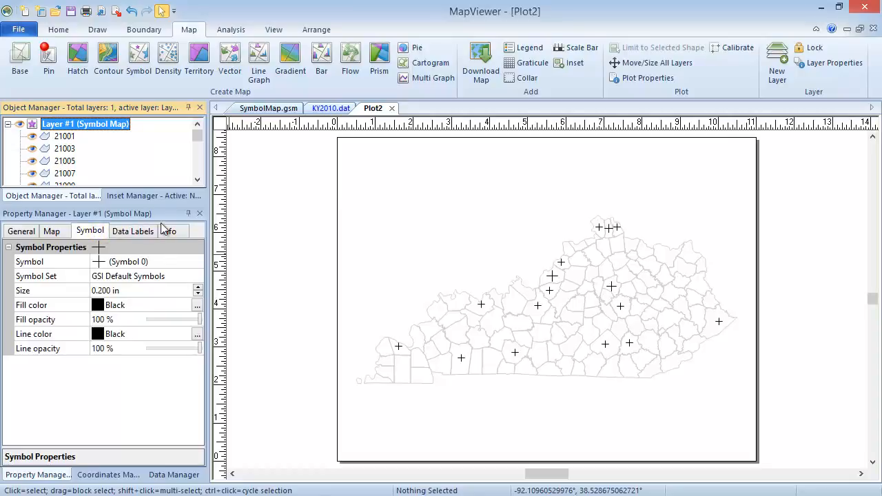
left_click(146, 263)
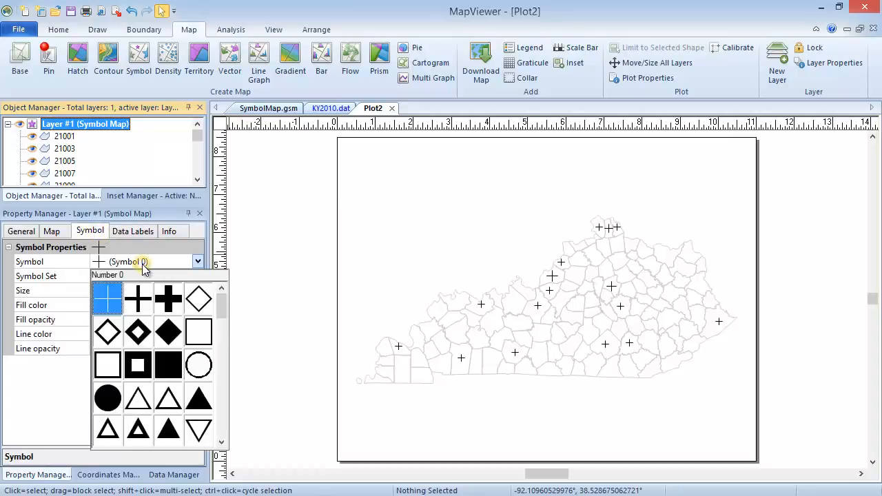
left_click(168, 299)
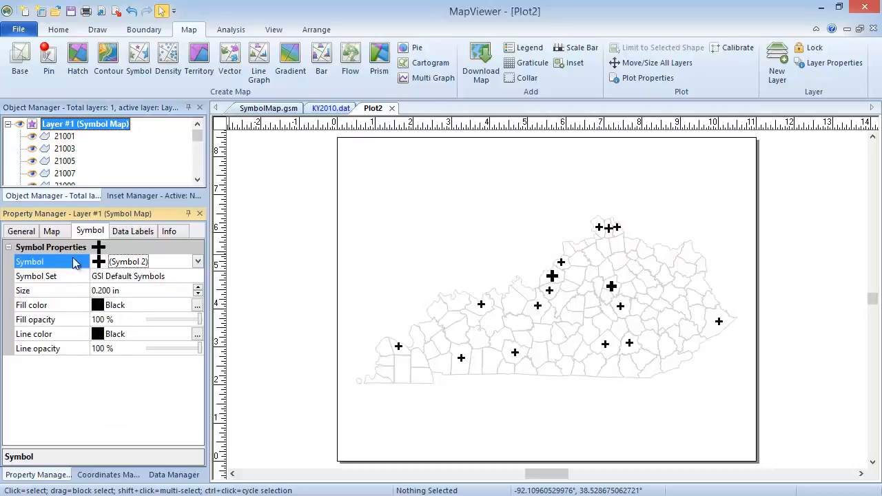
Set the symbol map's proportional properties to Size and color.
left_click(60, 232)
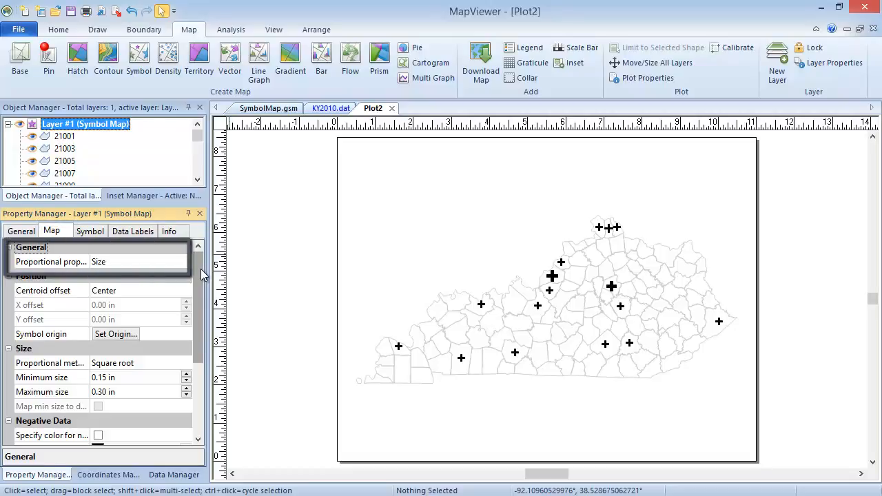
left_click(110, 262)
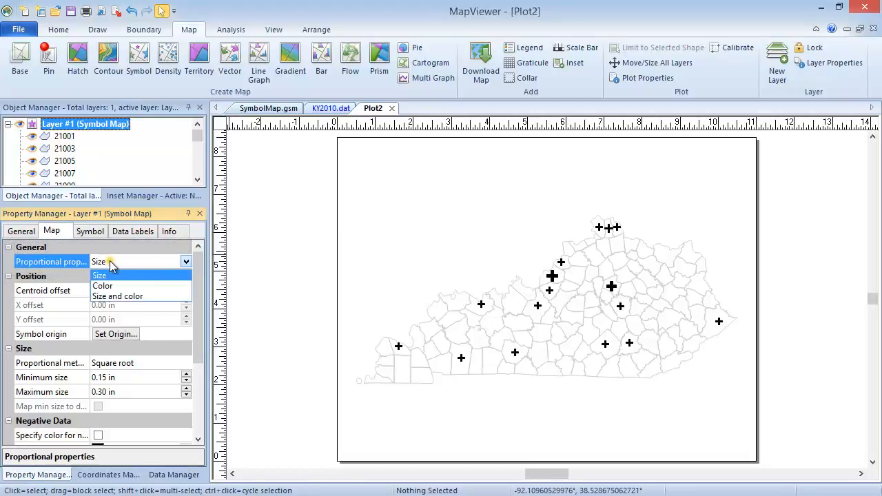
left_click(116, 297)
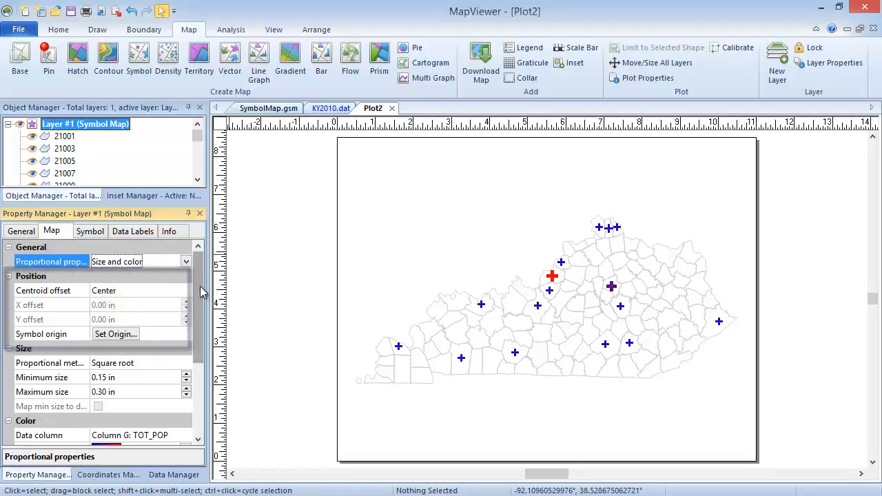
Review the symbol map's centroid offset choices, keeping Center, and inspect the symbol origin settings without changing them.
left_click(159, 291)
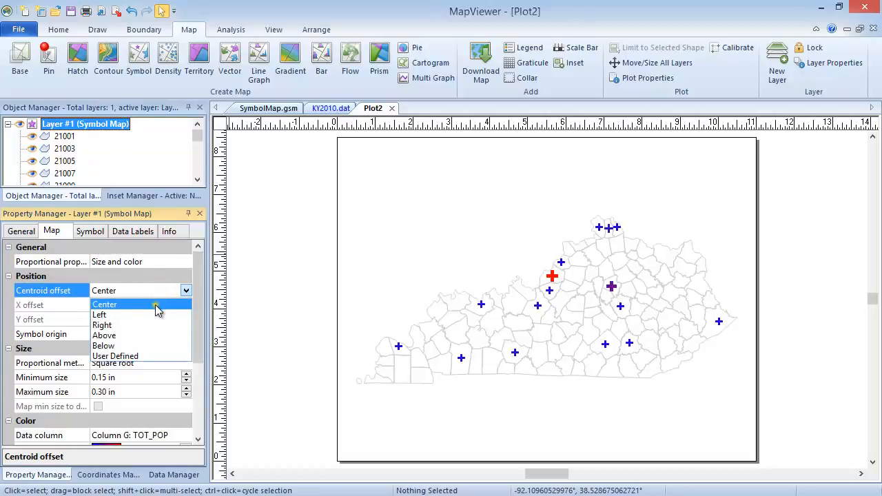
left_click(156, 304)
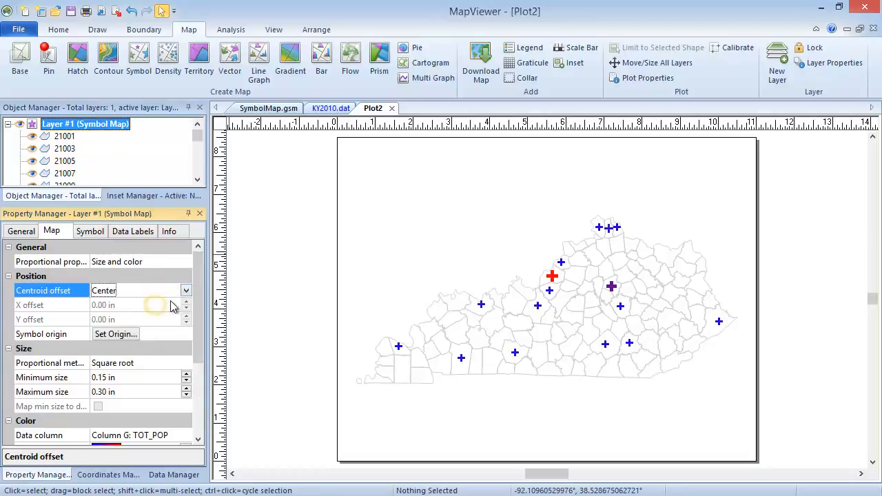
left_click(137, 335)
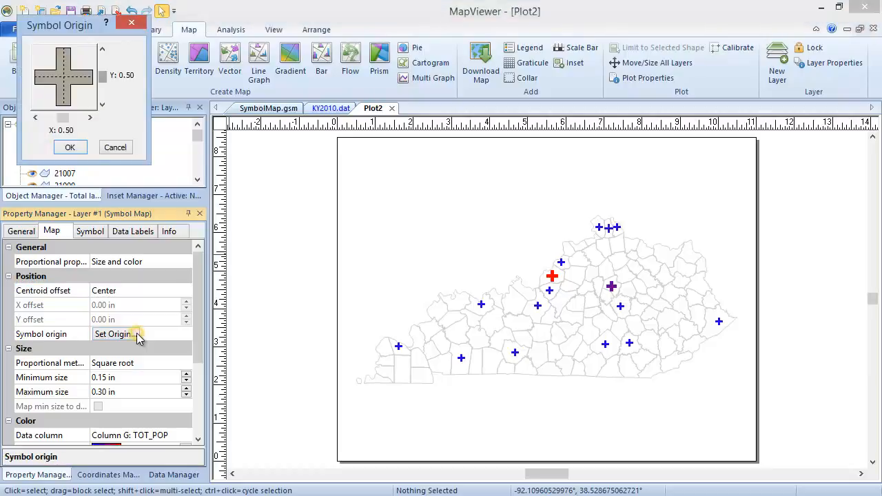
left_click(117, 147)
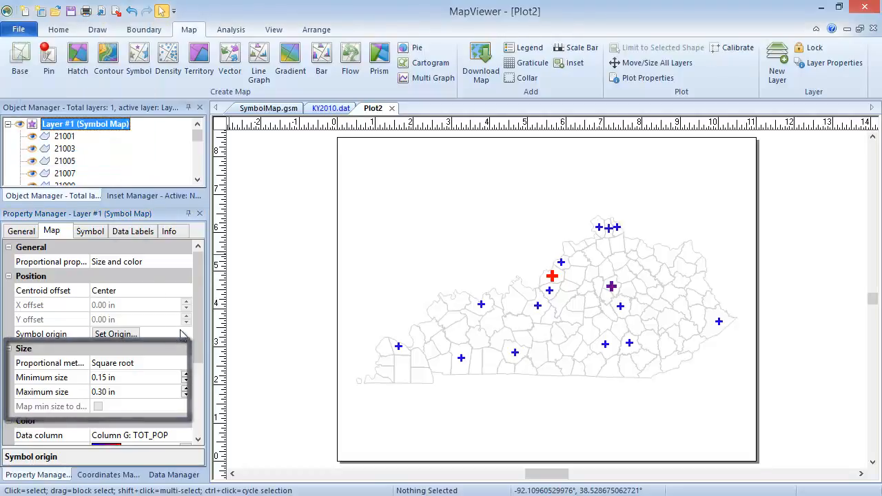
Keep the Square root proportional method and set the symbols' minimum size to 0.10 in and maximum size to 0.40 in.
left_click(166, 365)
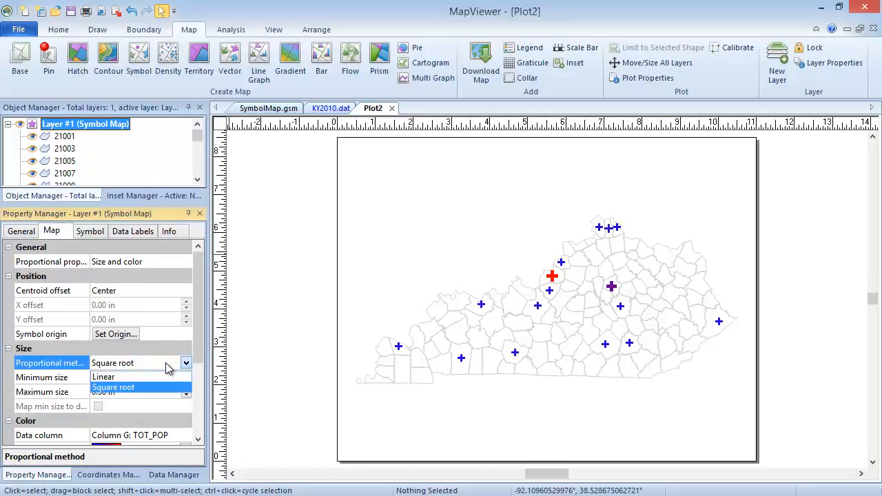
left_click(165, 386)
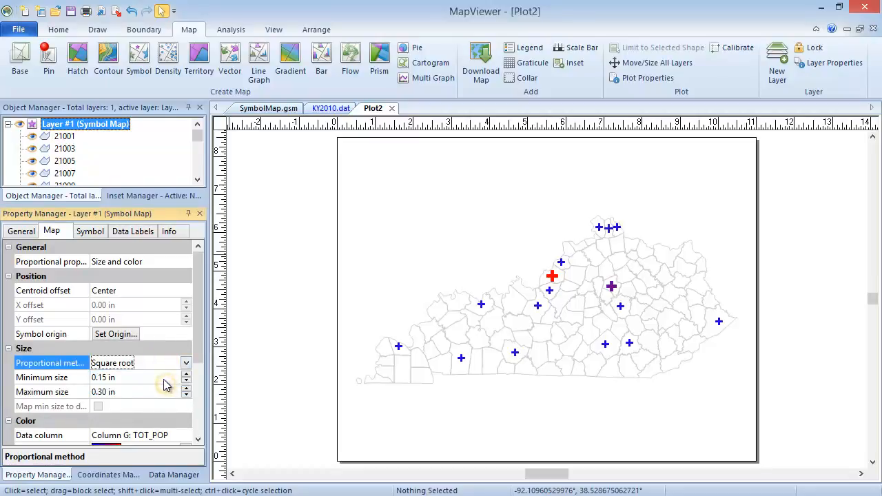
left_click(164, 380)
key("Left")
key("Left")
key("Left")
key("BackSpace")
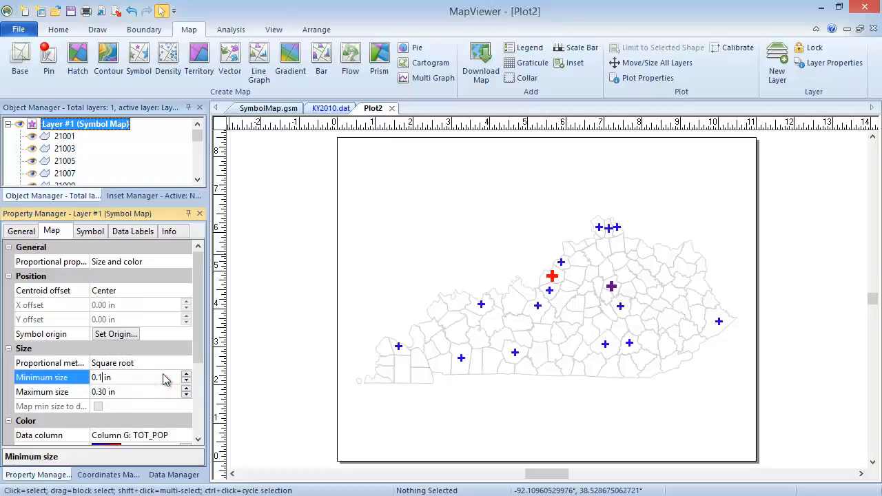
type("0")
left_click(107, 391)
key("Left")
key("BackSpace")
type("4")
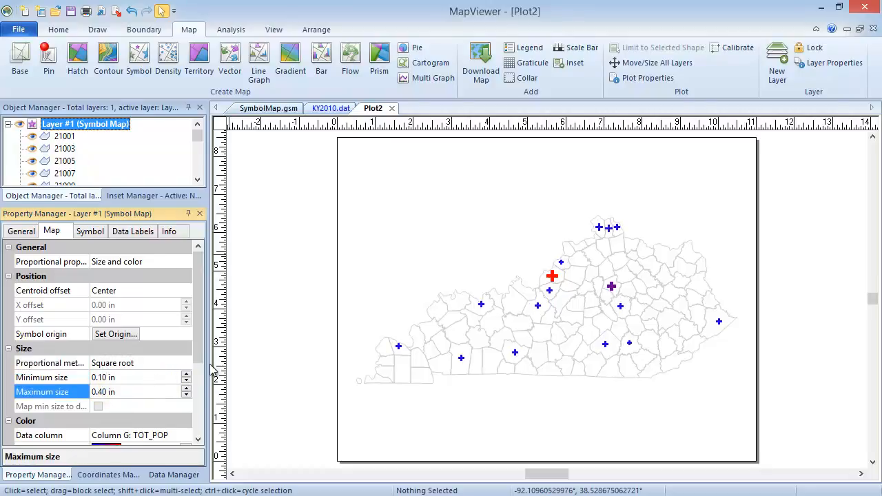
Set the data column that controls the symbol colors to Column BV: HIAC_MALE.
left_click_drag(198, 366, 200, 434)
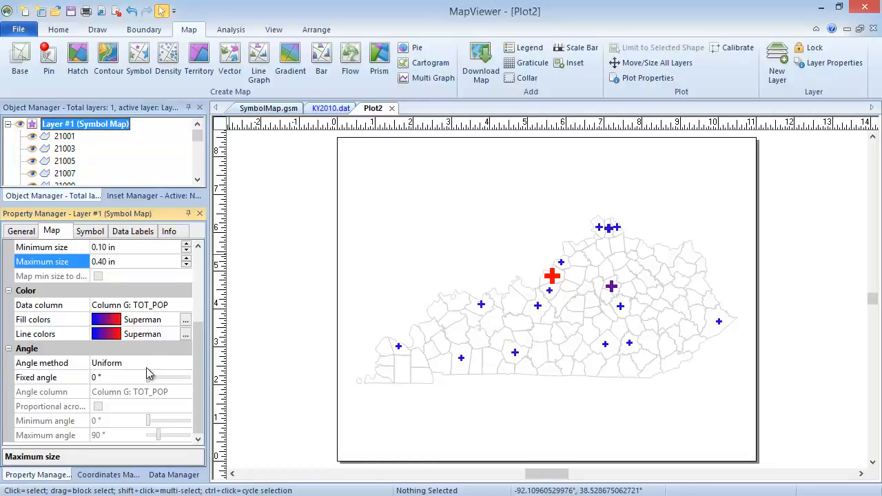
left_click(162, 308)
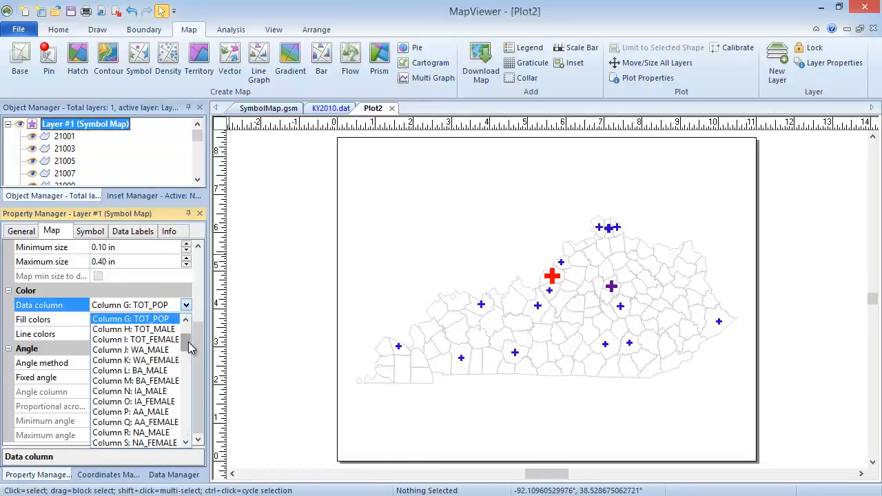
left_click_drag(188, 342, 187, 422)
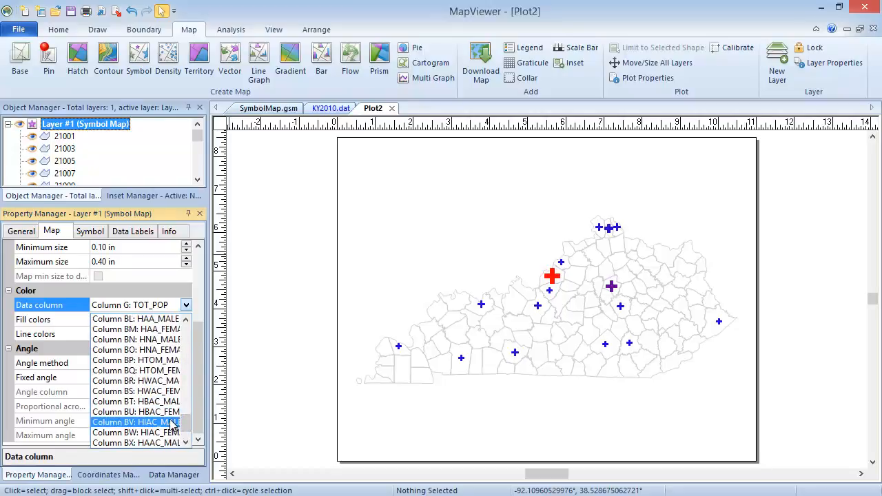
left_click(170, 423)
Apply the Geology color spectrum to both the fill colors and the line colors of the symbols.
left_click(148, 321)
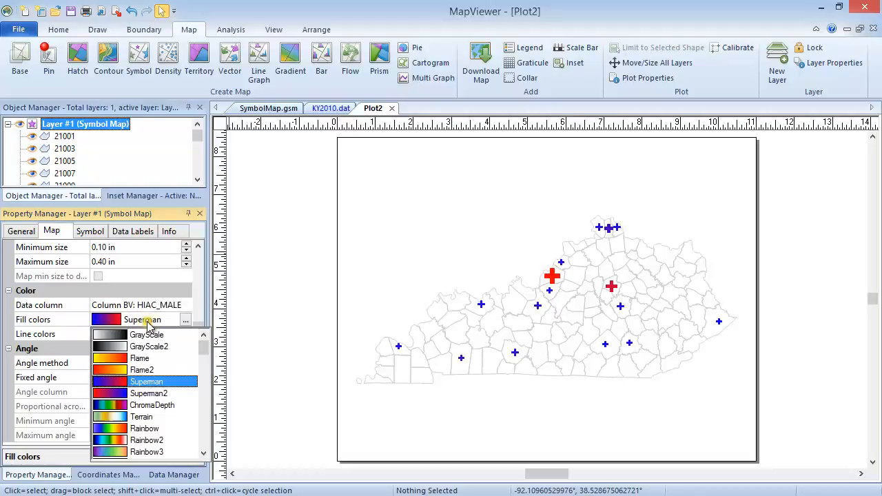
scroll(172, 372, "down", 5)
left_click(183, 370)
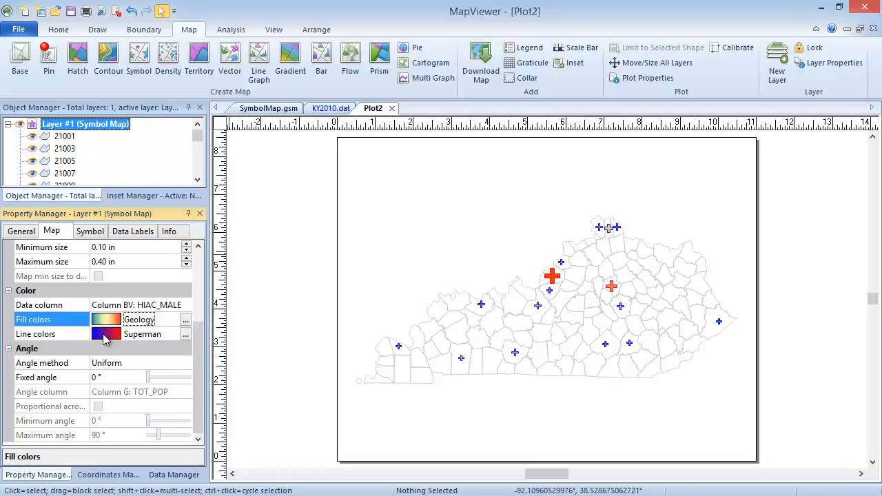
left_click(172, 334)
scroll(175, 386, "down", 5)
left_click(178, 363)
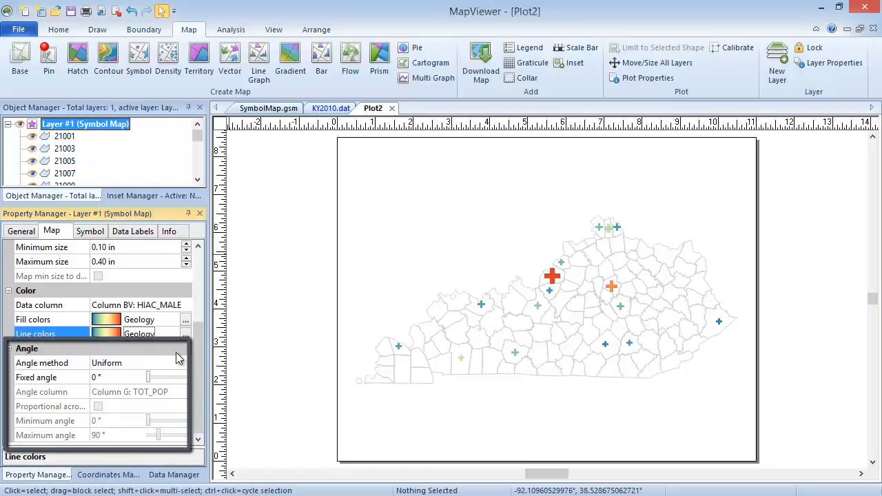
Rotate all the map symbols uniformly to a fixed angle of 303°.
left_click(121, 376)
left_click_drag(148, 378, 183, 384)
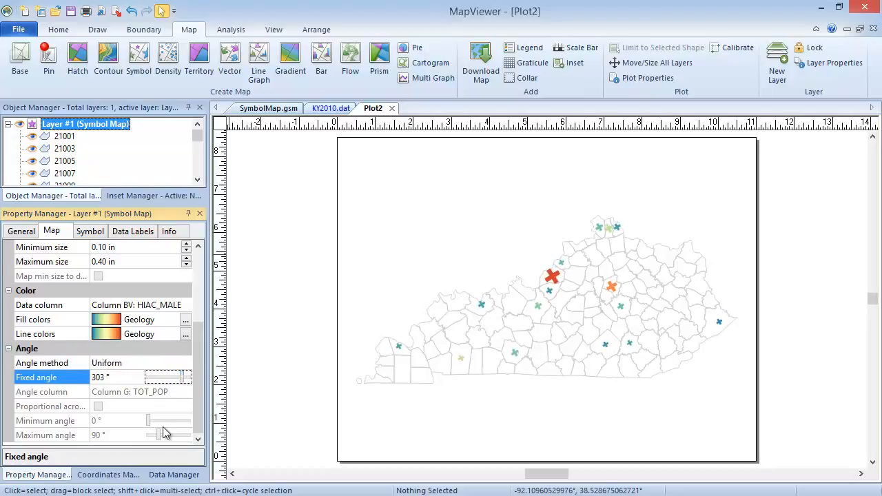